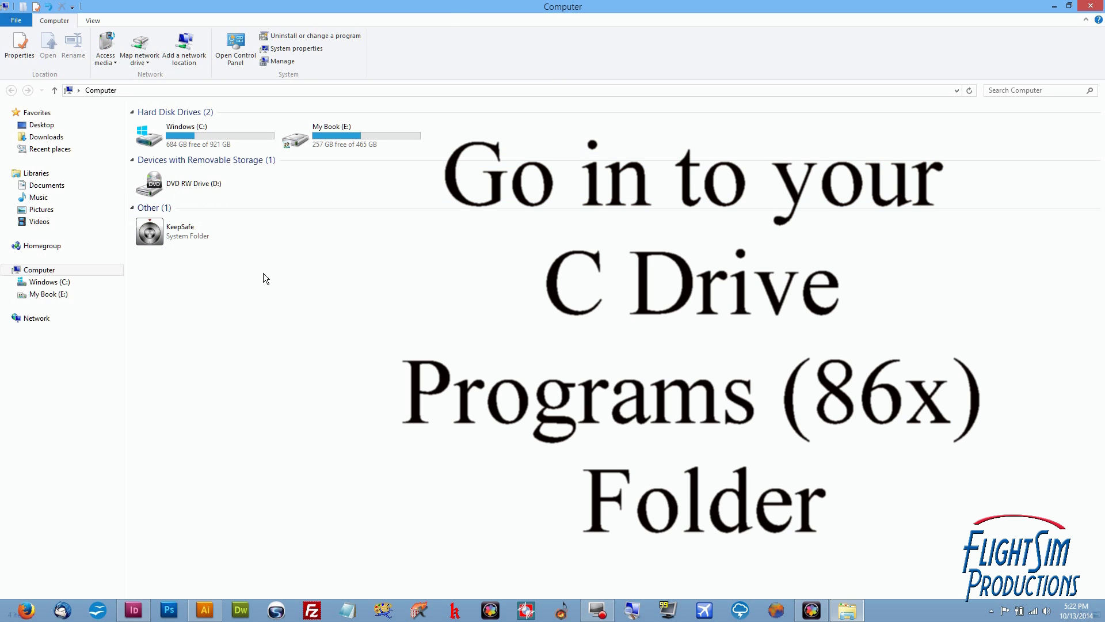
- Open the Common Files folder inside Program Files (x86) on the Windows (C:) drive
double_click(219, 141)
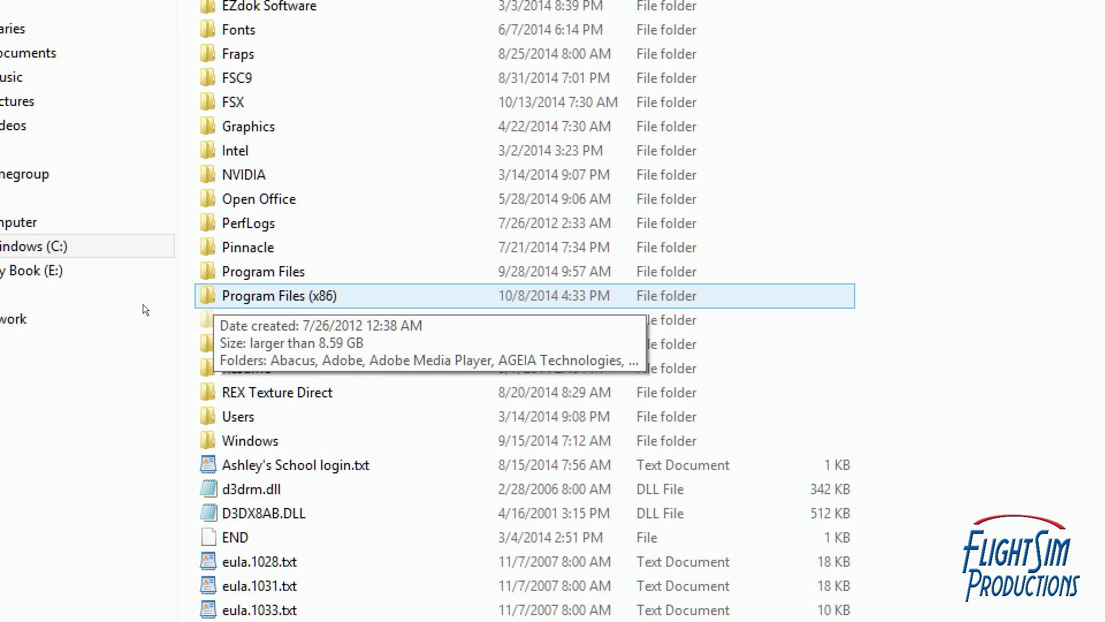
key(Return)
key(Up)
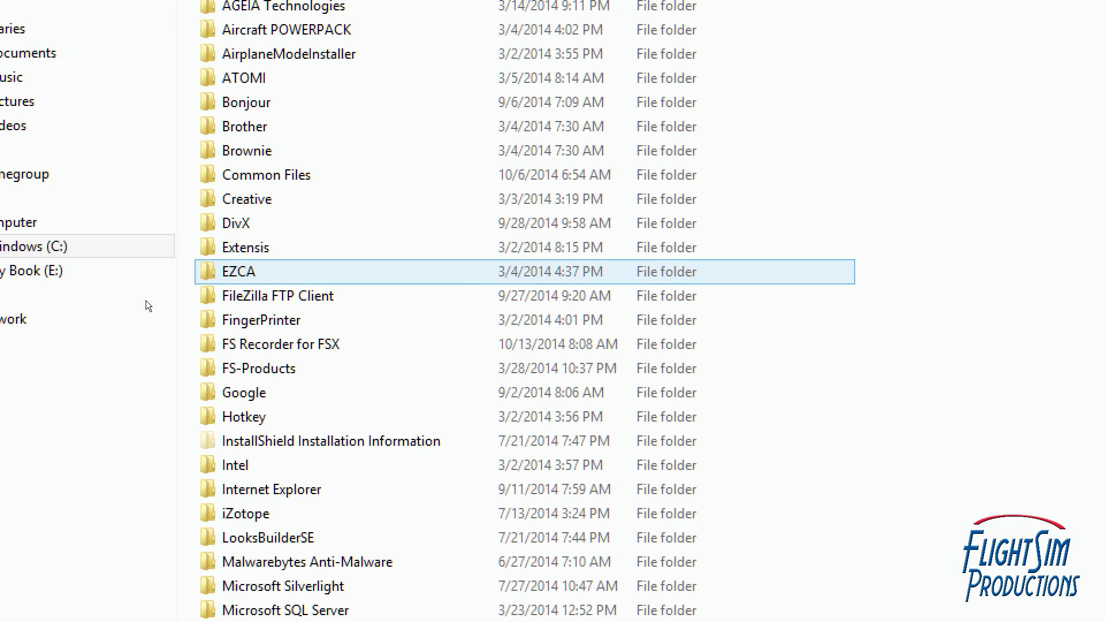
key(Up)
key(Up)
key(Up)
key(Up)
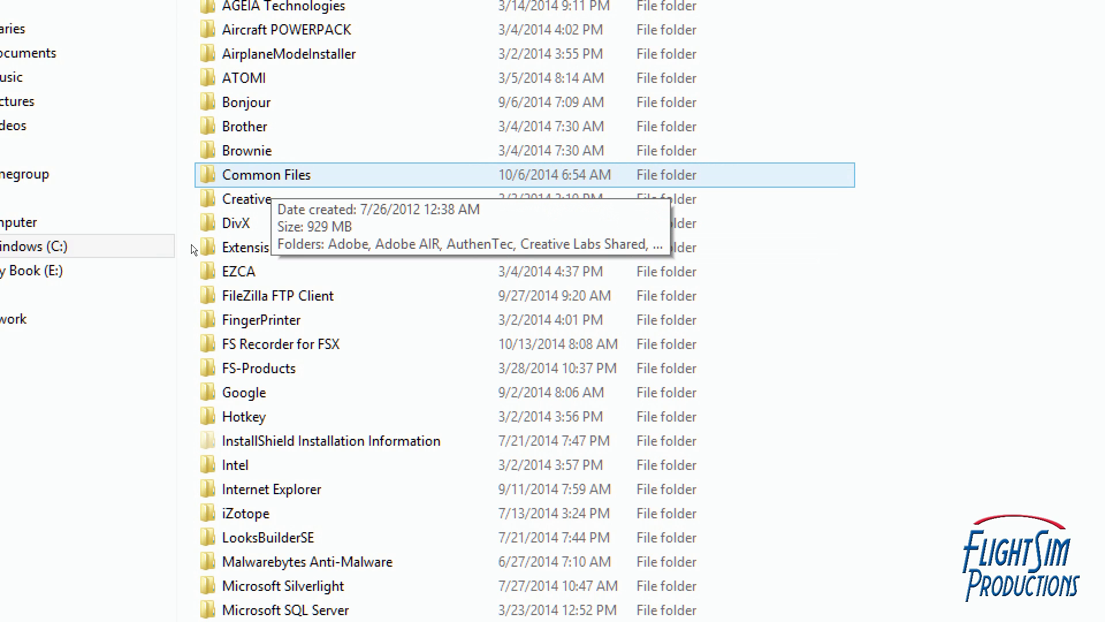
key(Return)
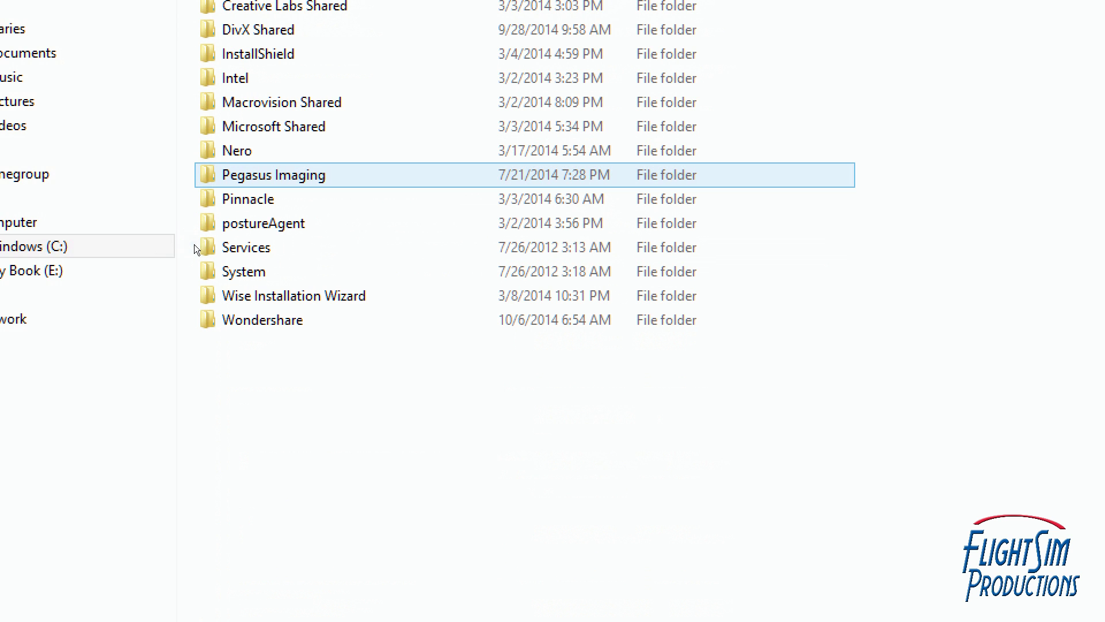
- Find and open the InstallShield folder within Common Files
key(Up)
key(Up)
key(Up)
key(Up)
key(Up)
key(Up)
key(Up)
key(Up)
key(Up)
key(Up)
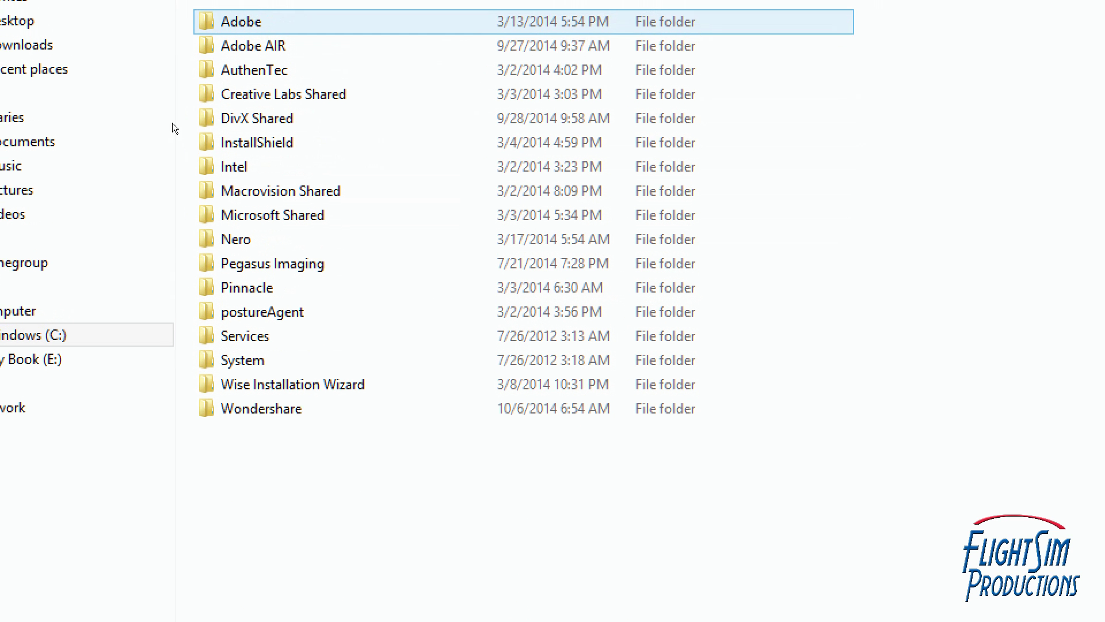
key(Down)
key(Down)
key(Down)
key(Down)
key(Down)
key(Down)
key(Down)
key(Down)
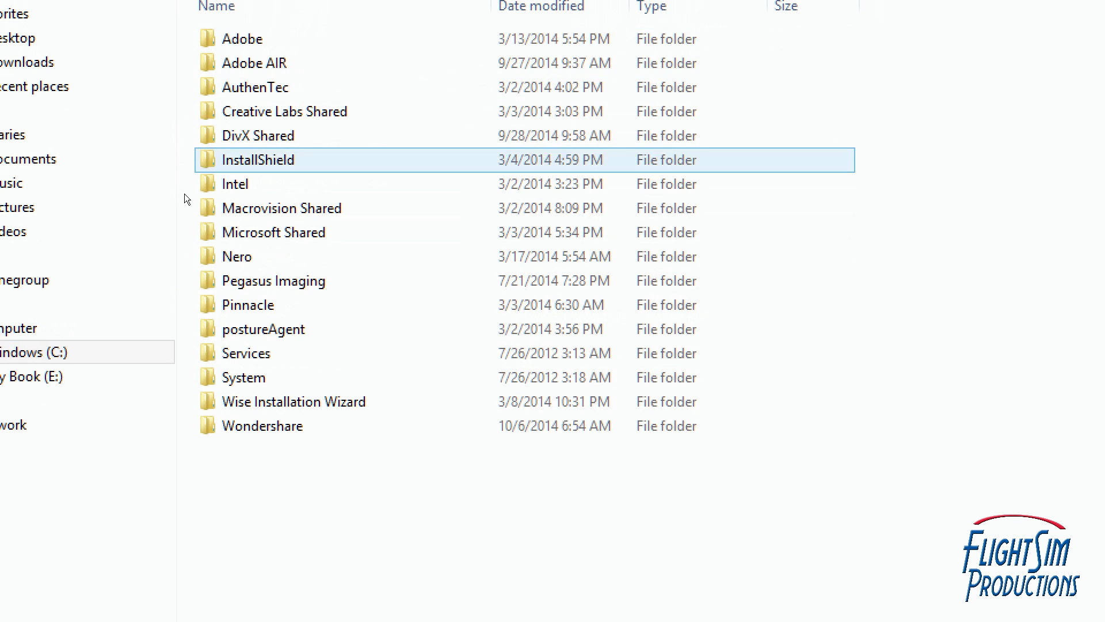
key(Up)
key(Up)
key(Up)
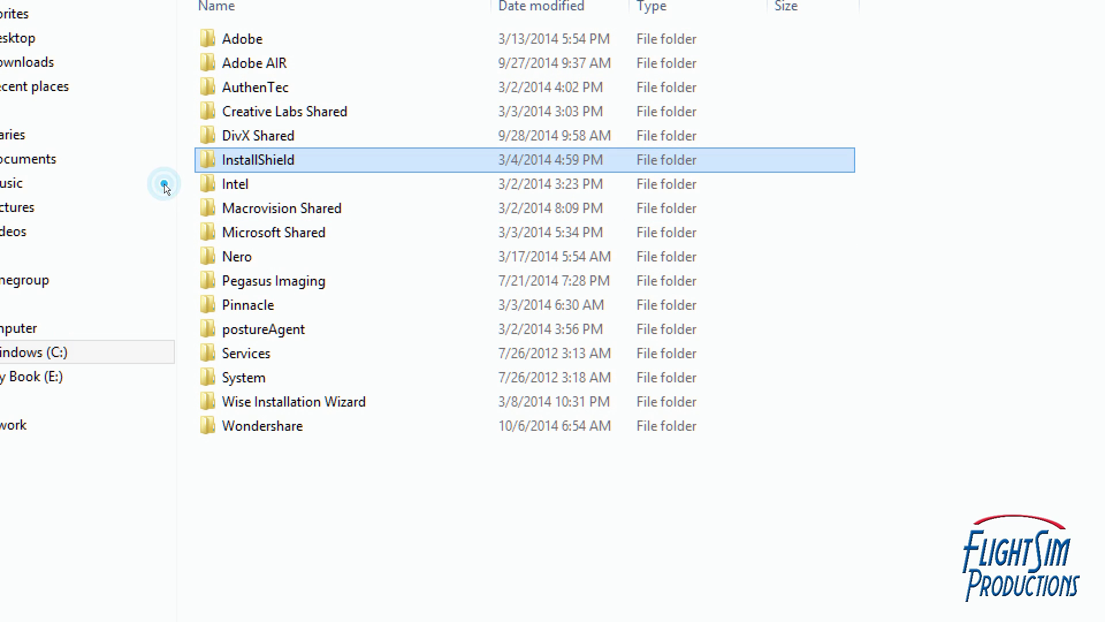
key(Return)
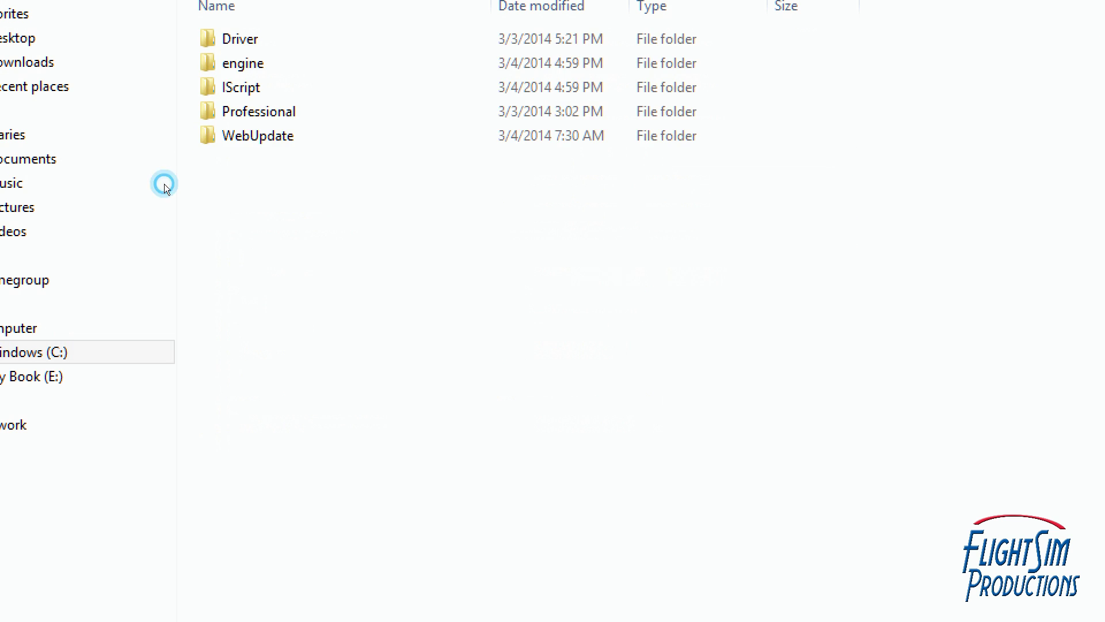
- Open the Intel 32 folder inside the Driver folder's subfolder 11
key(Down)
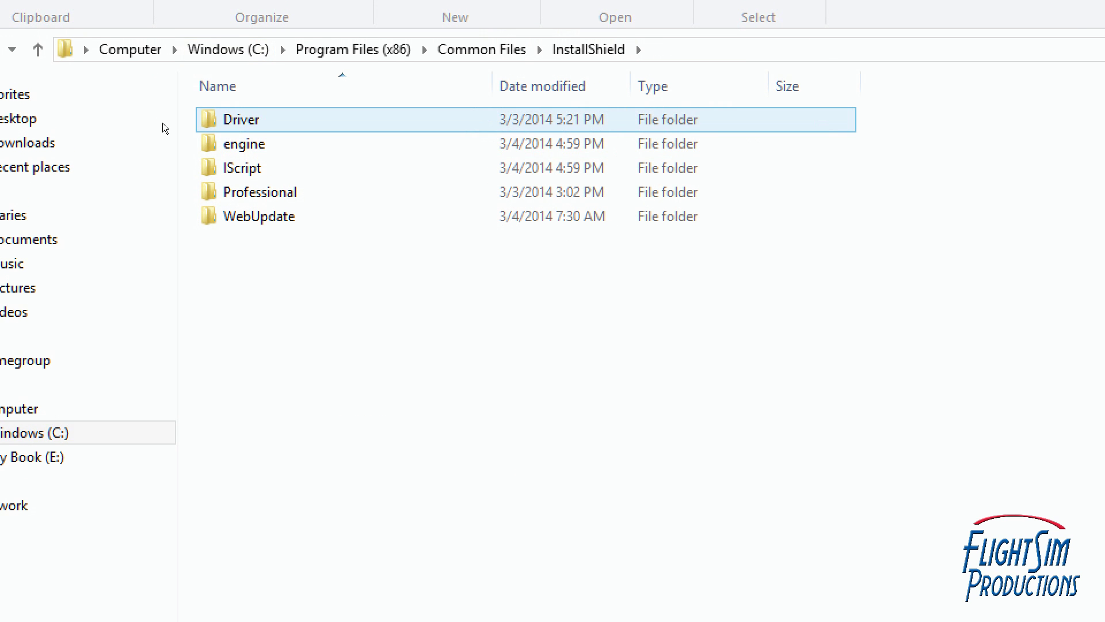
key(Return)
key(Return)
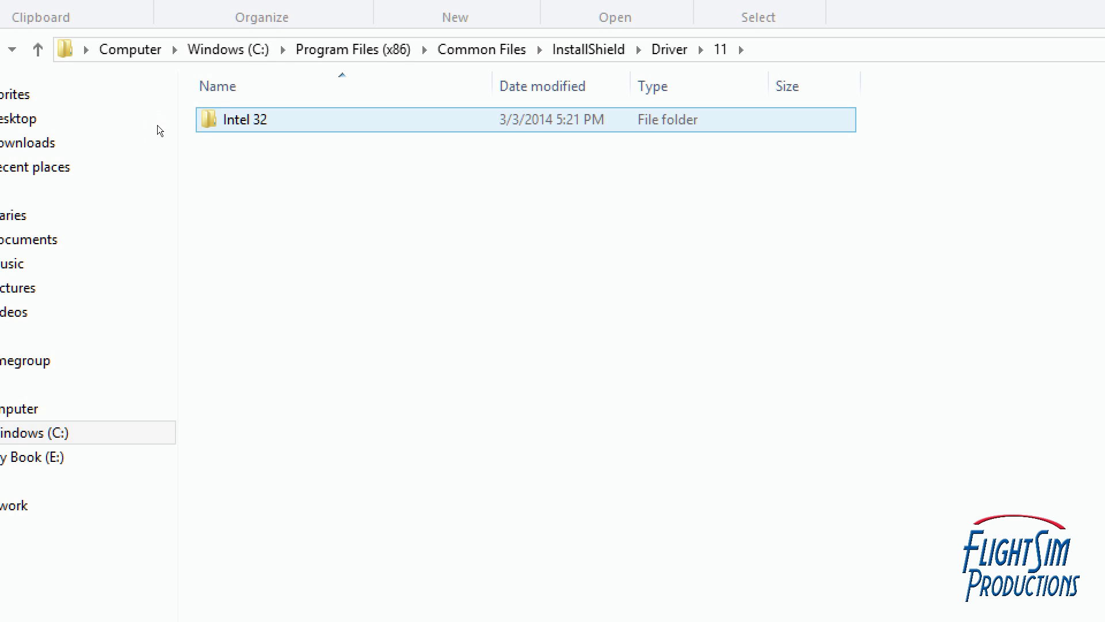
key(Return)
key(Down)
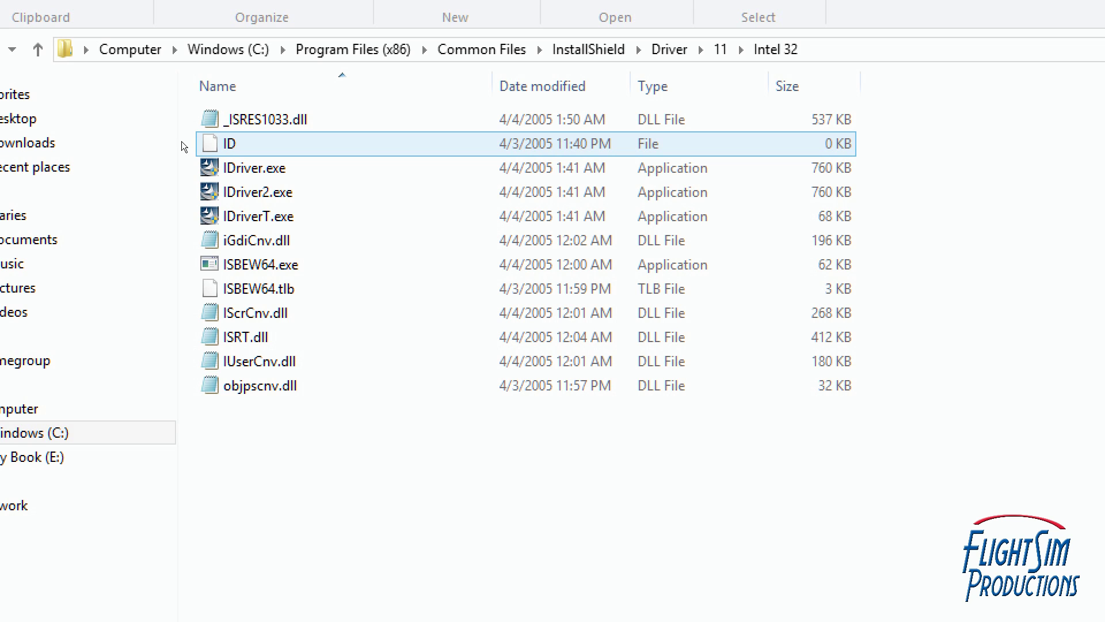
key(Down)
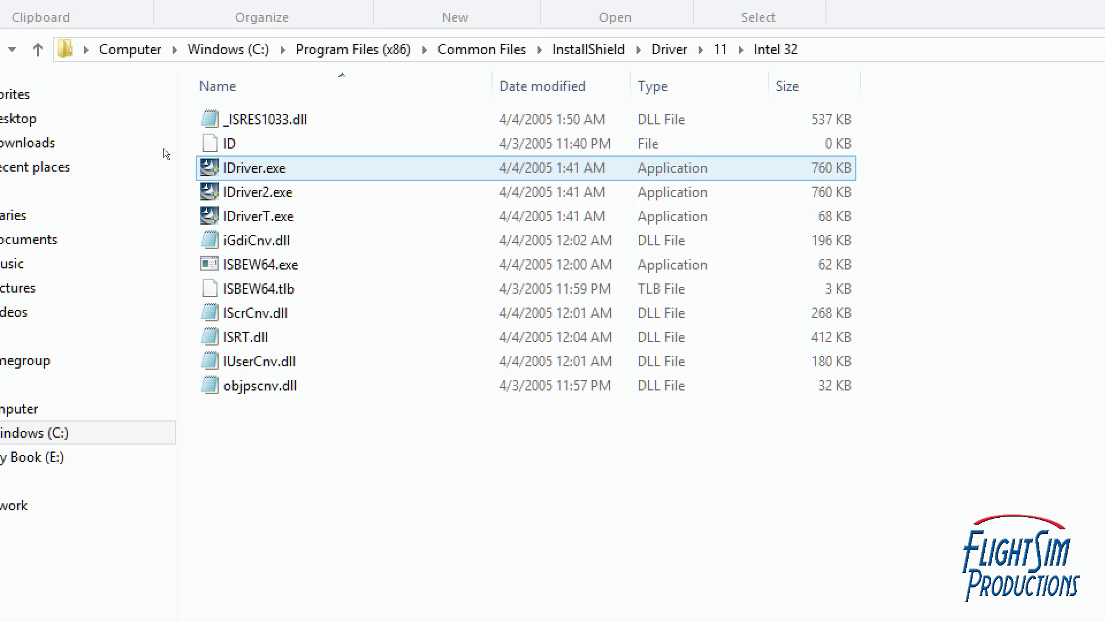
key(shift+F10)
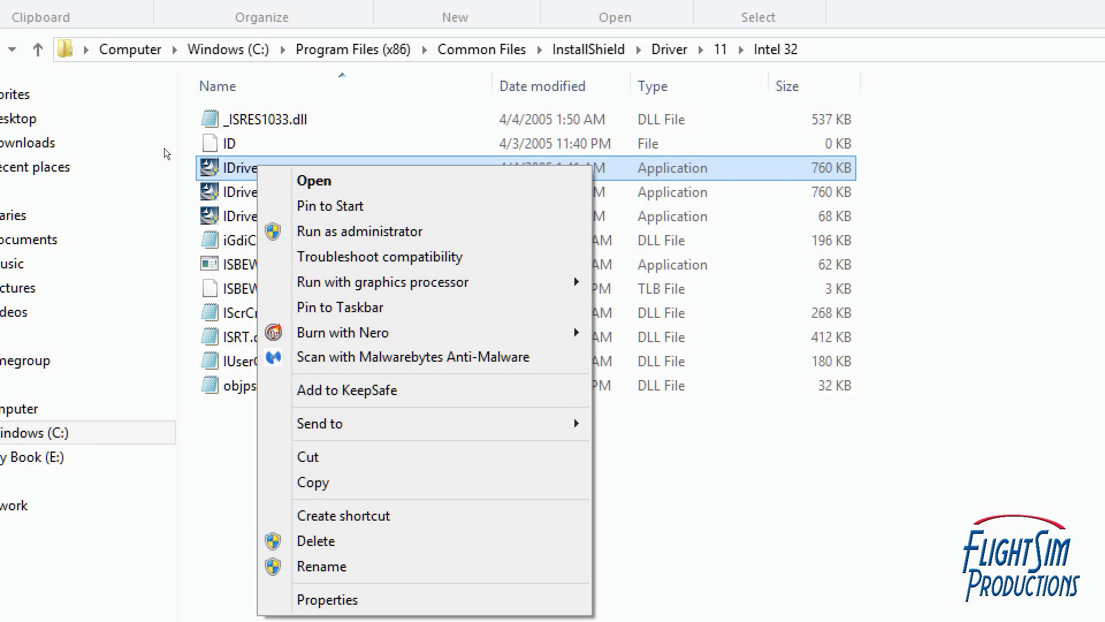
key(Down)
key(Down)
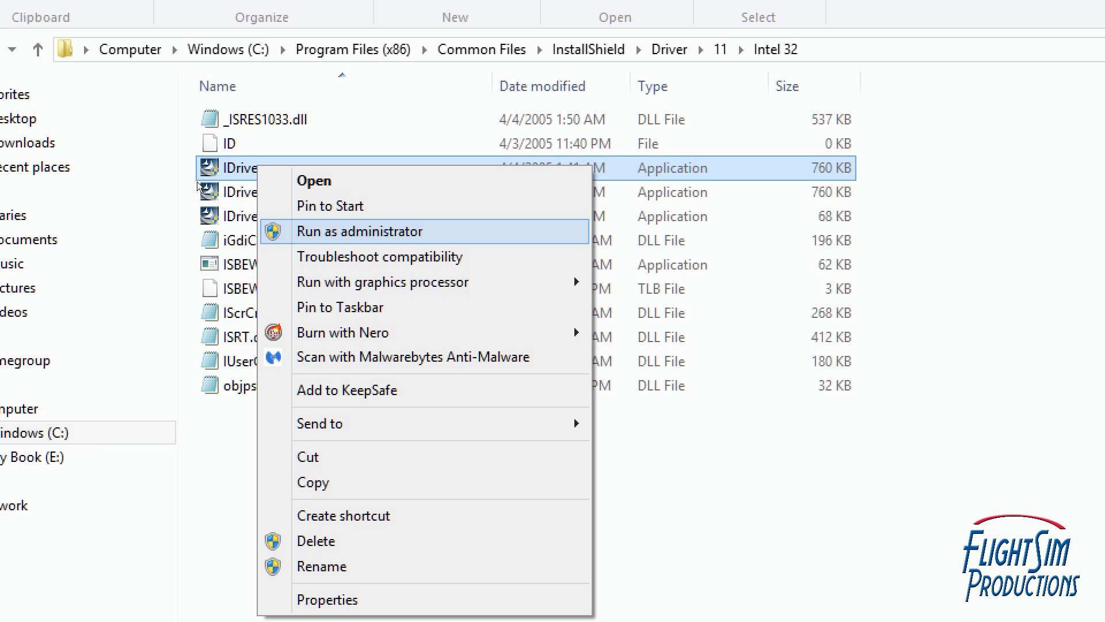
key(Escape)
key(Down)
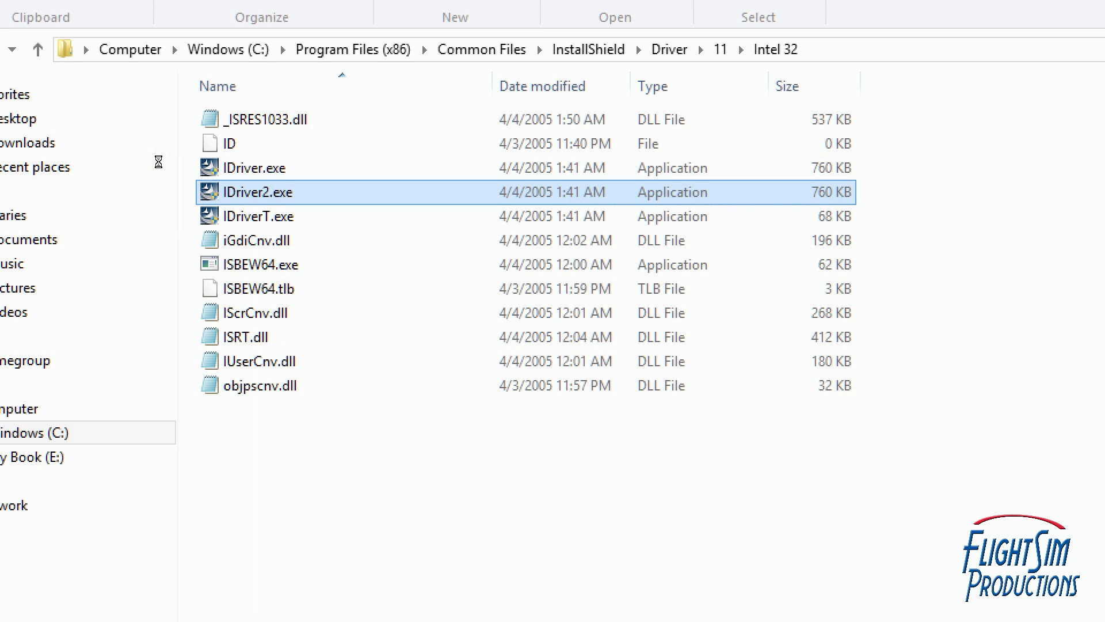
key(Menu)
key(Down)
key(Down)
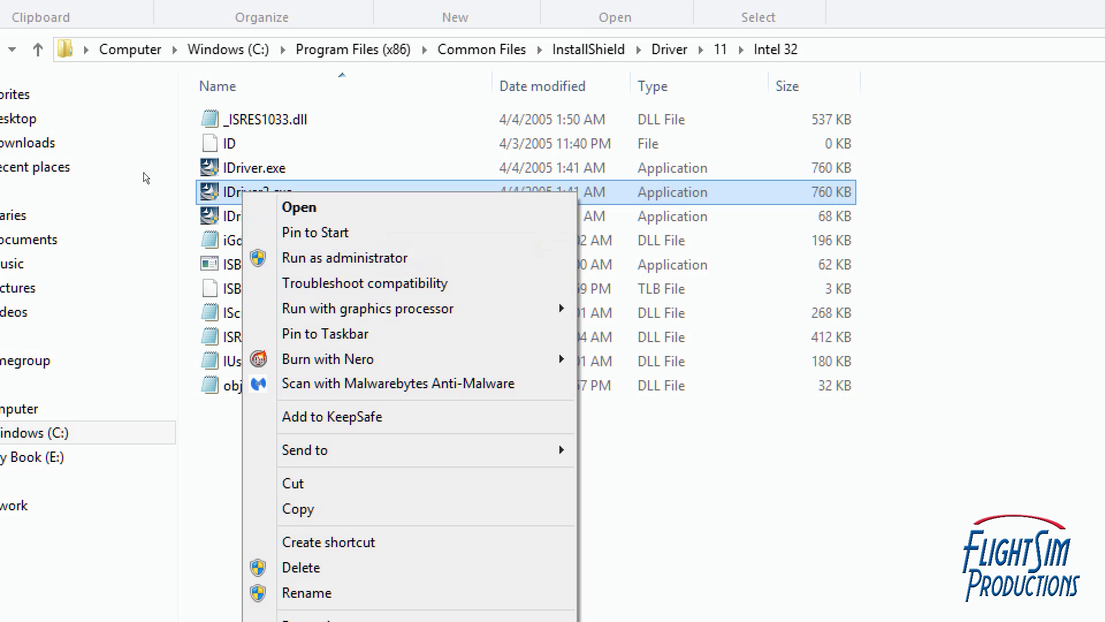
key(m)
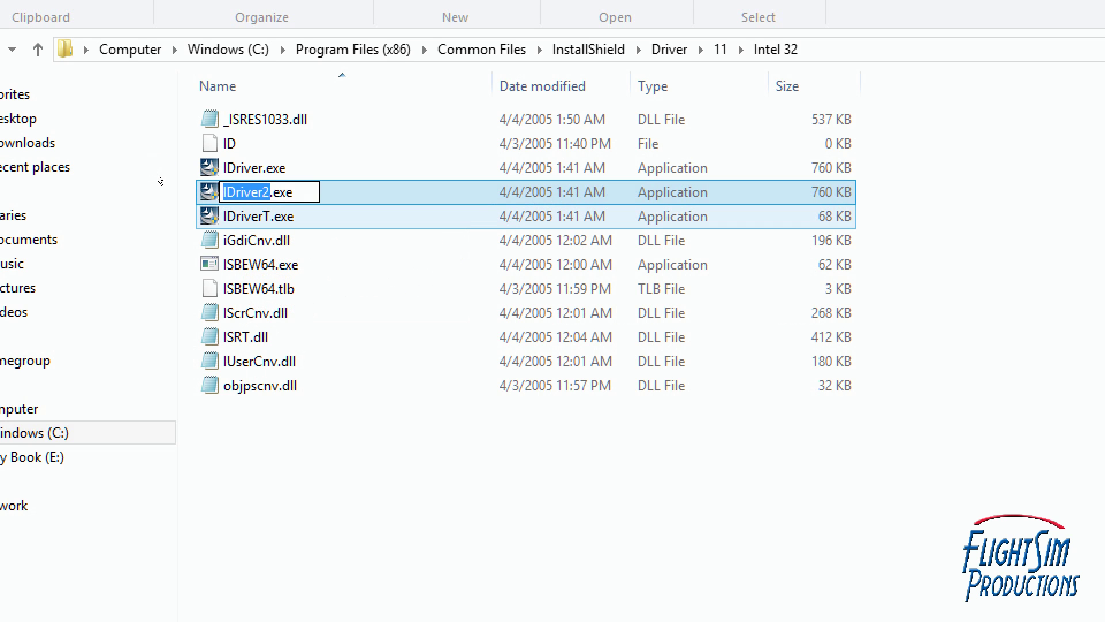
click(157, 174)
key(Menu)
key(Down)
key(Down)
key(Down)
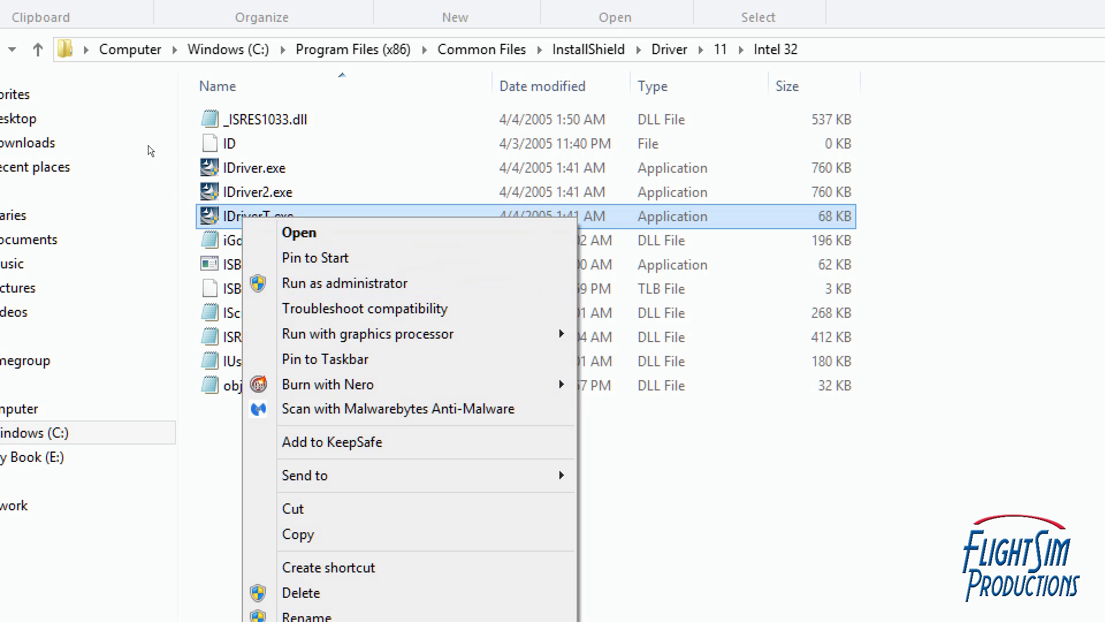
click(114, 144)
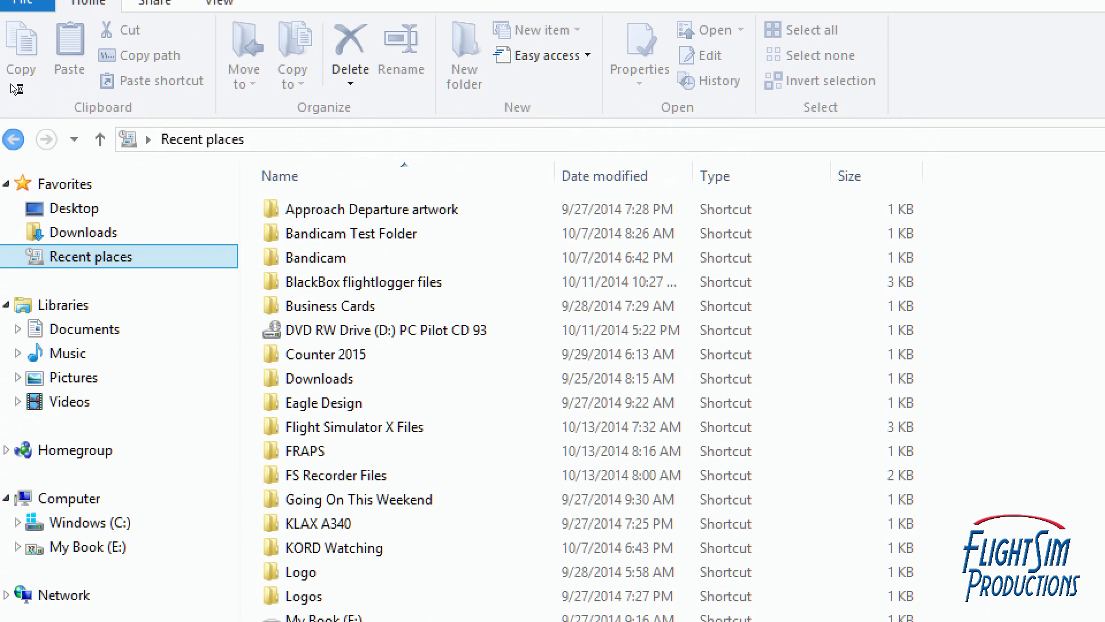
key(alt+Left)
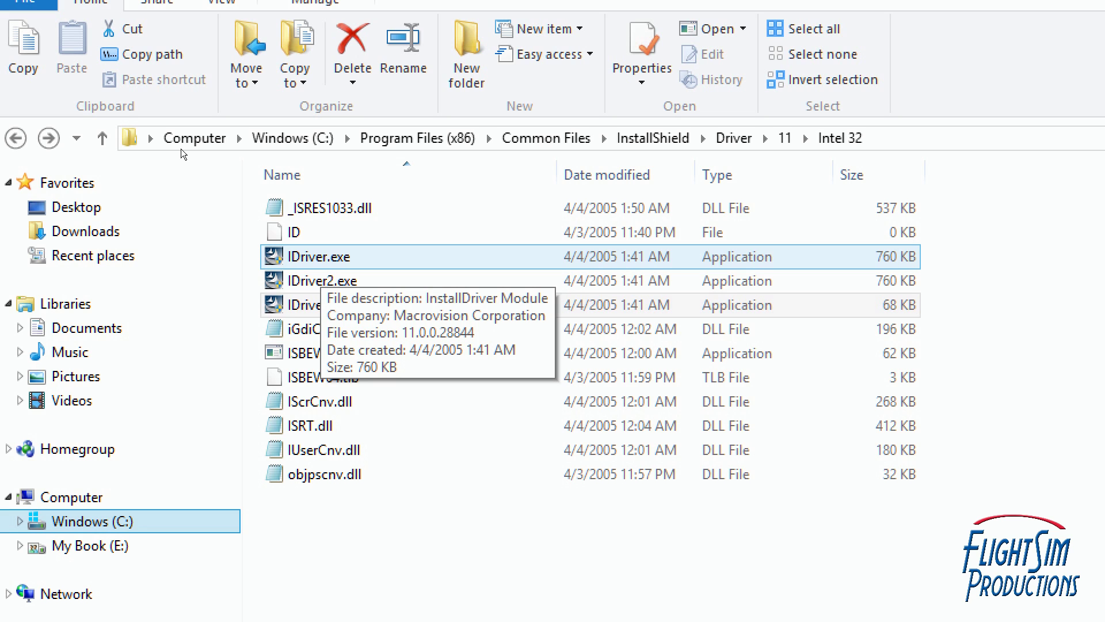
- Examine the three applications IDriver.exe, IDriver2.exe and IDriverT.exe in the Intel 32 folder
key(Down)
key(Down)
key(Down)
key(Up)
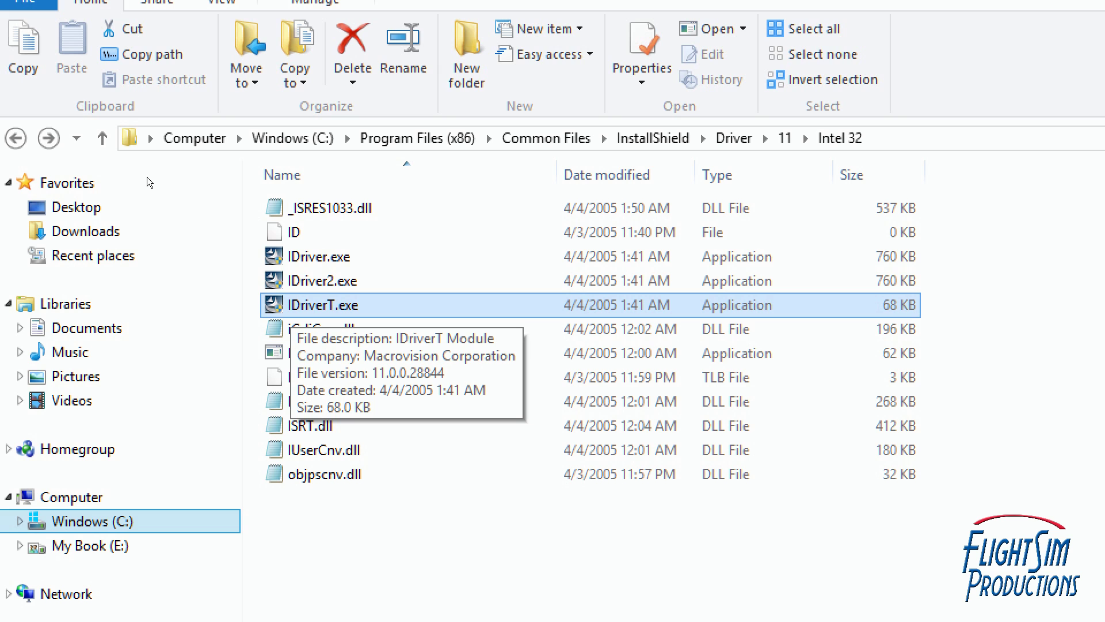
key(Up)
key(Up)
key(Up)
key(Down)
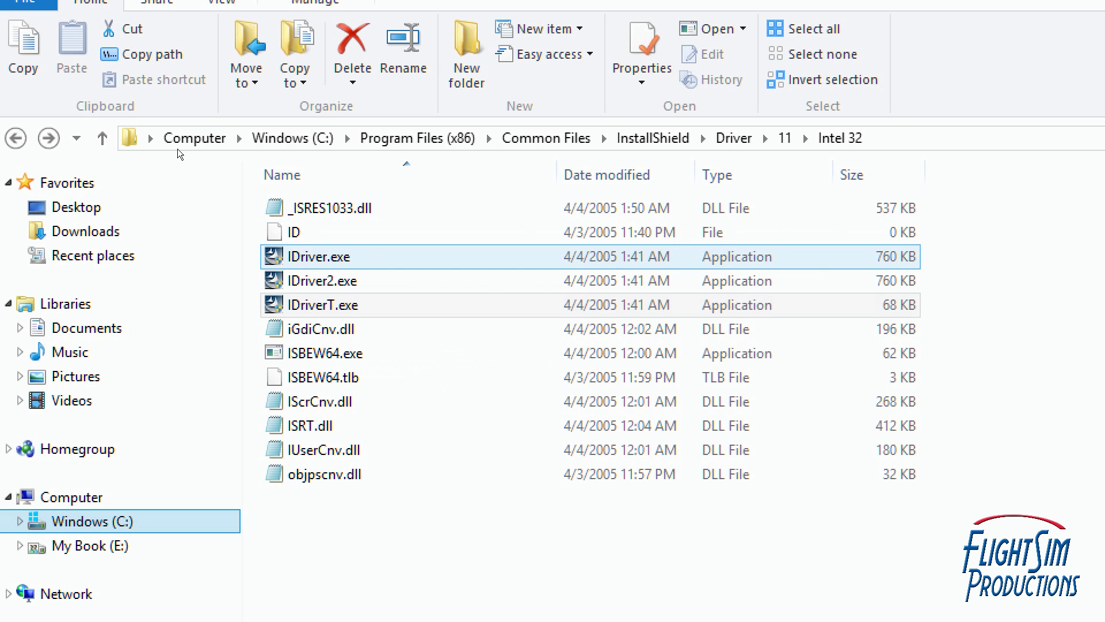
- Open the properties of IDriver.exe
key(shift+F10)
key(n)
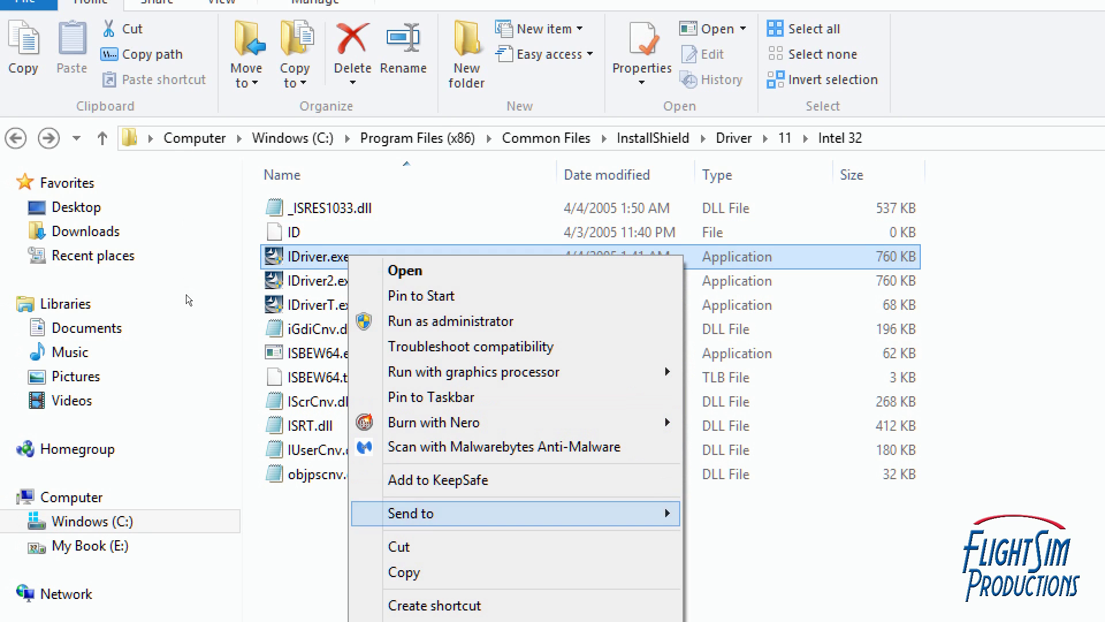
key(Down)
key(Down)
key(Down)
key(Down)
key(Down)
key(Down)
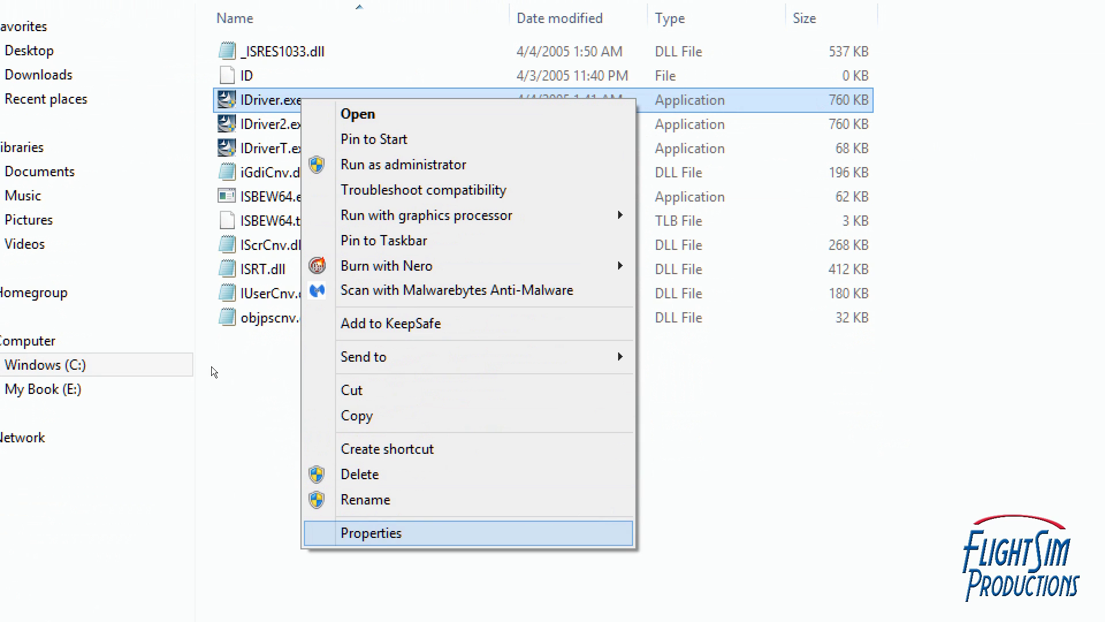
key(Return)
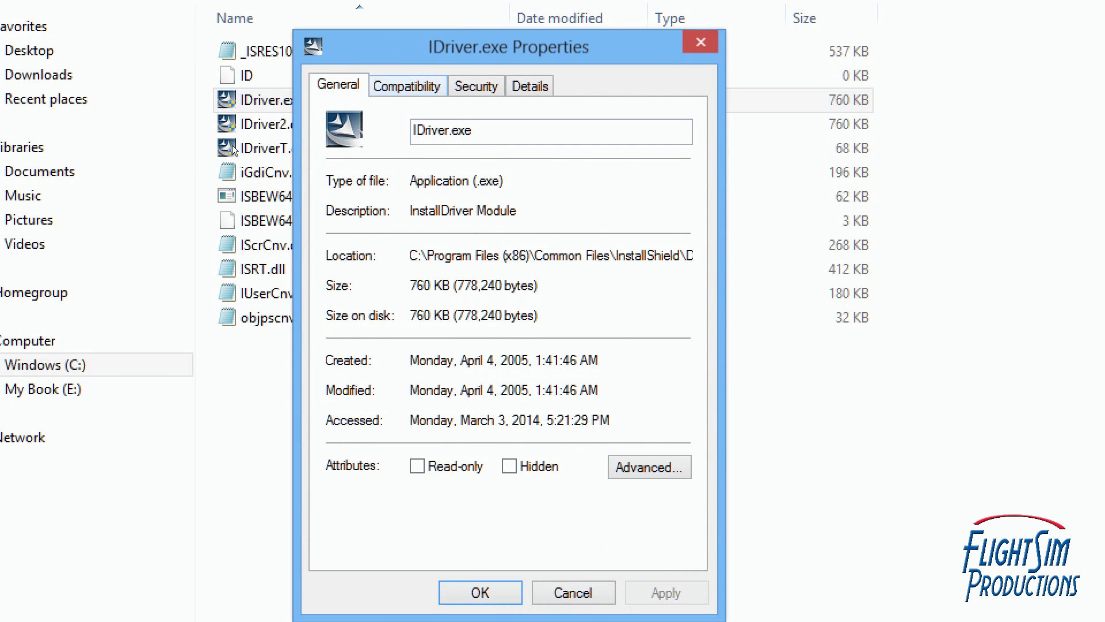
- Enable running IDriver.exe as an administrator in its compatibility settings for all users and apply the change
key(ctrl+Tab)
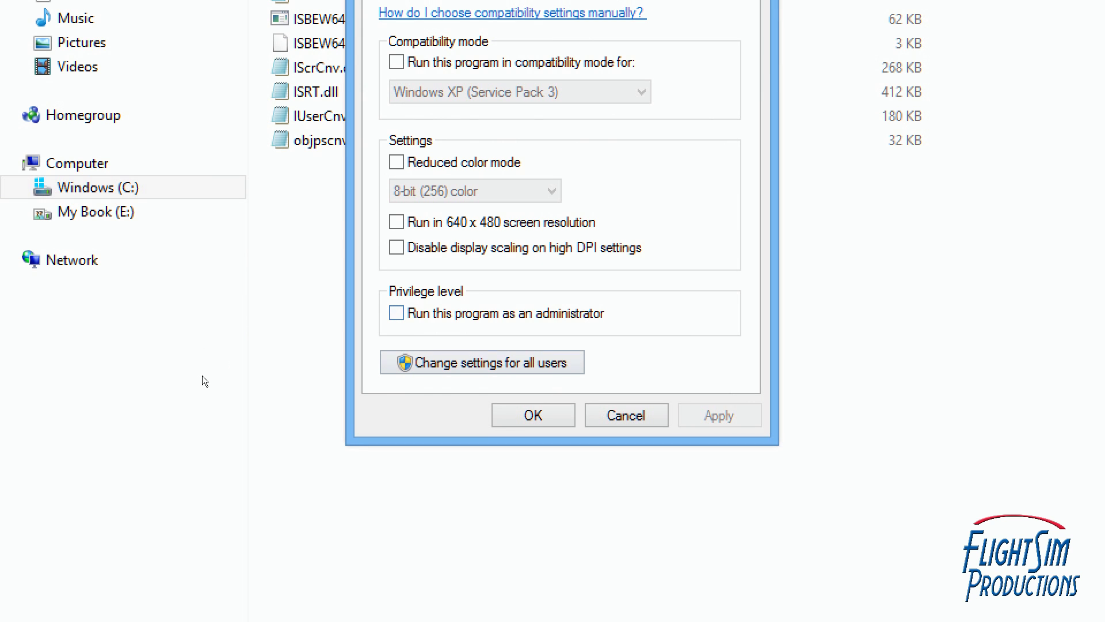
key(space)
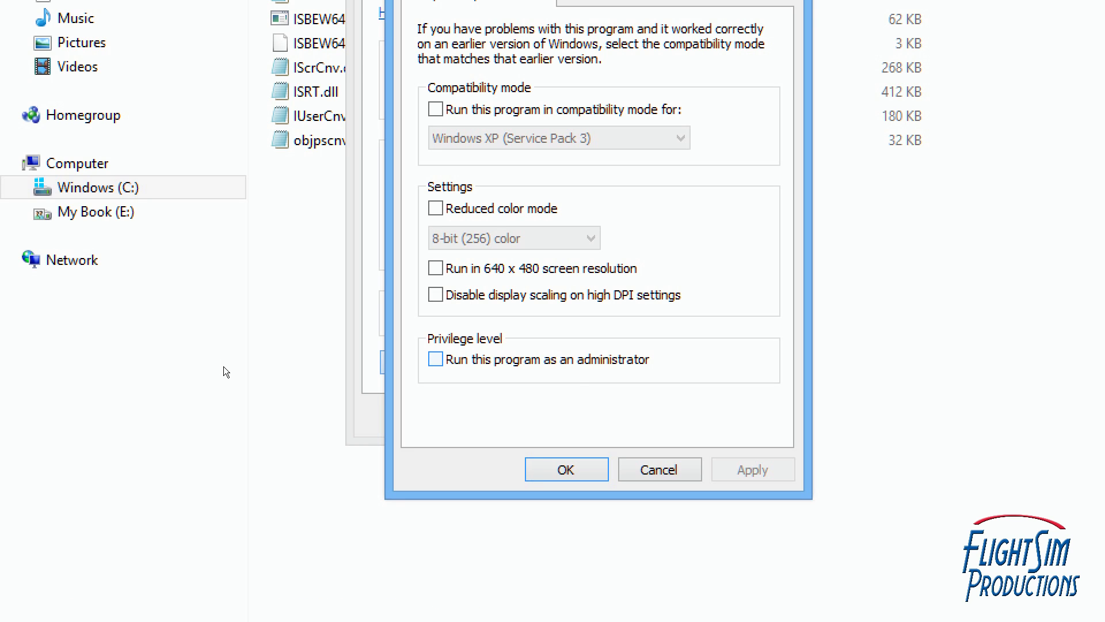
key(space)
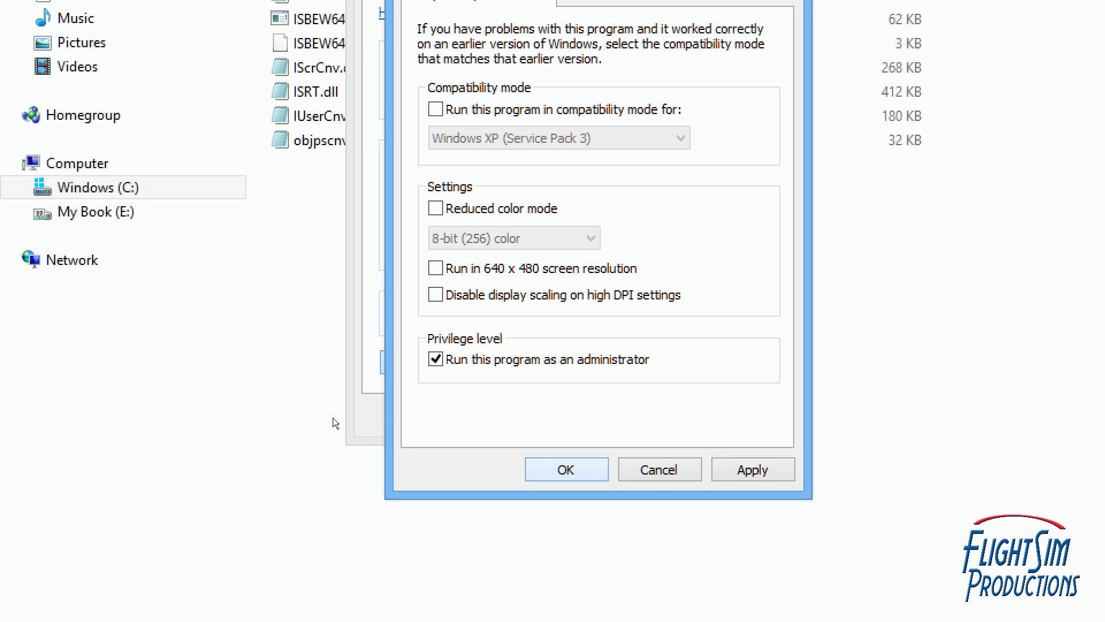
key(Return)
key(Escape)
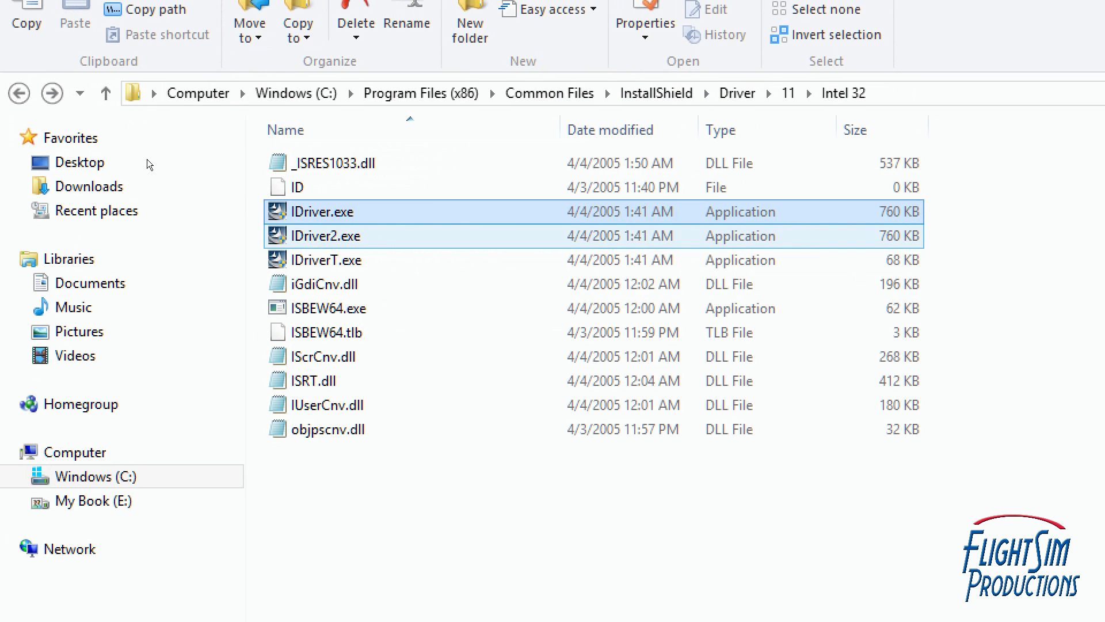
- Open the properties of IDriver2.exe
key(Down)
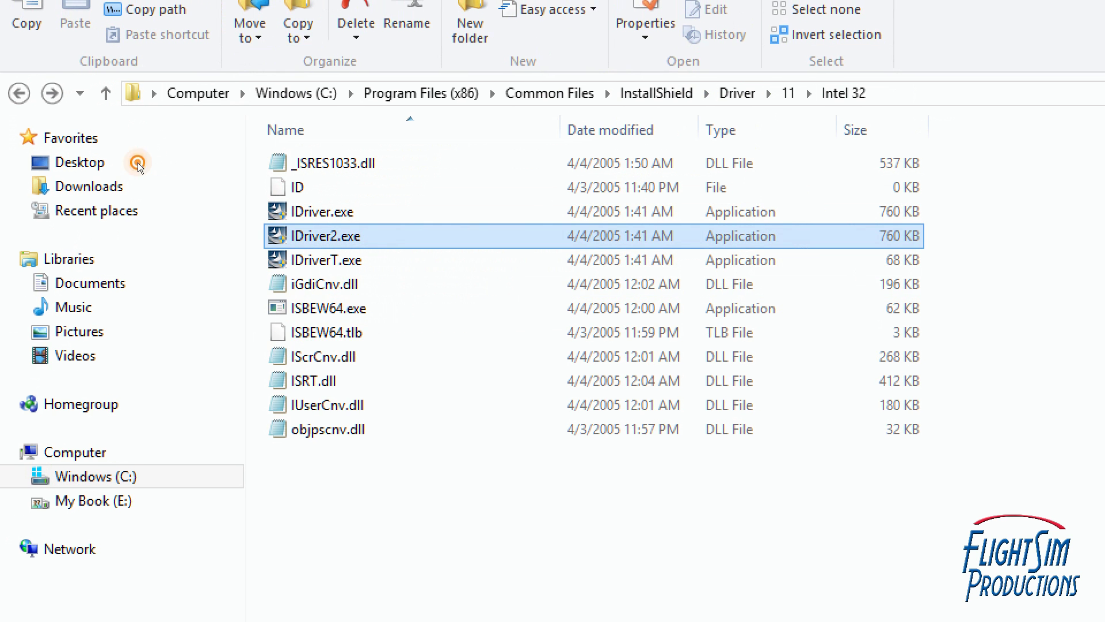
key(shift+F10)
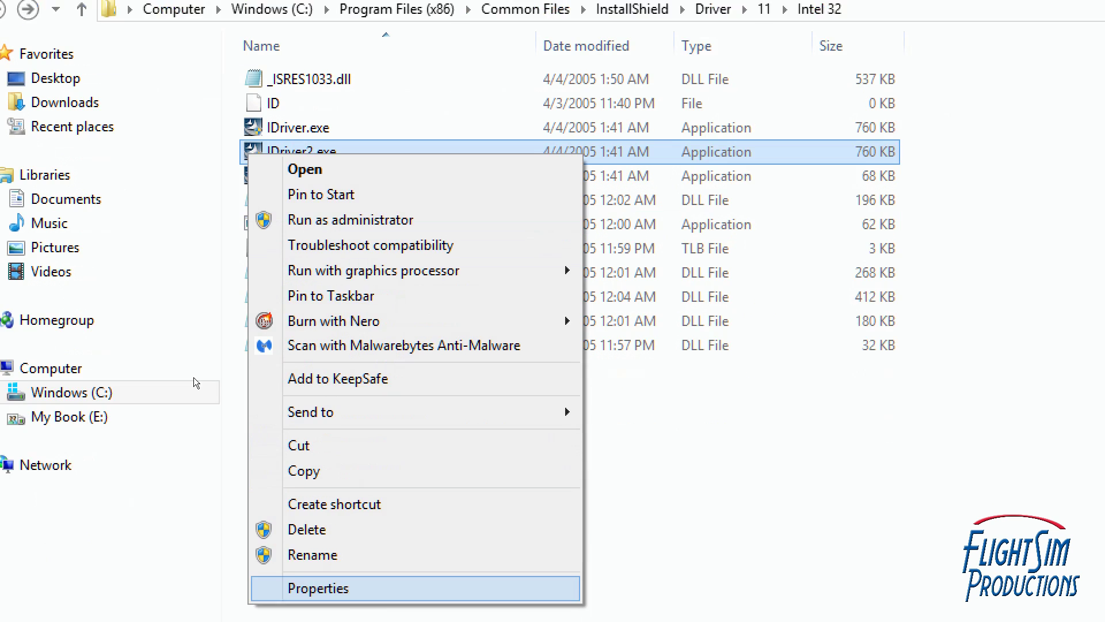
key(Up)
key(Return)
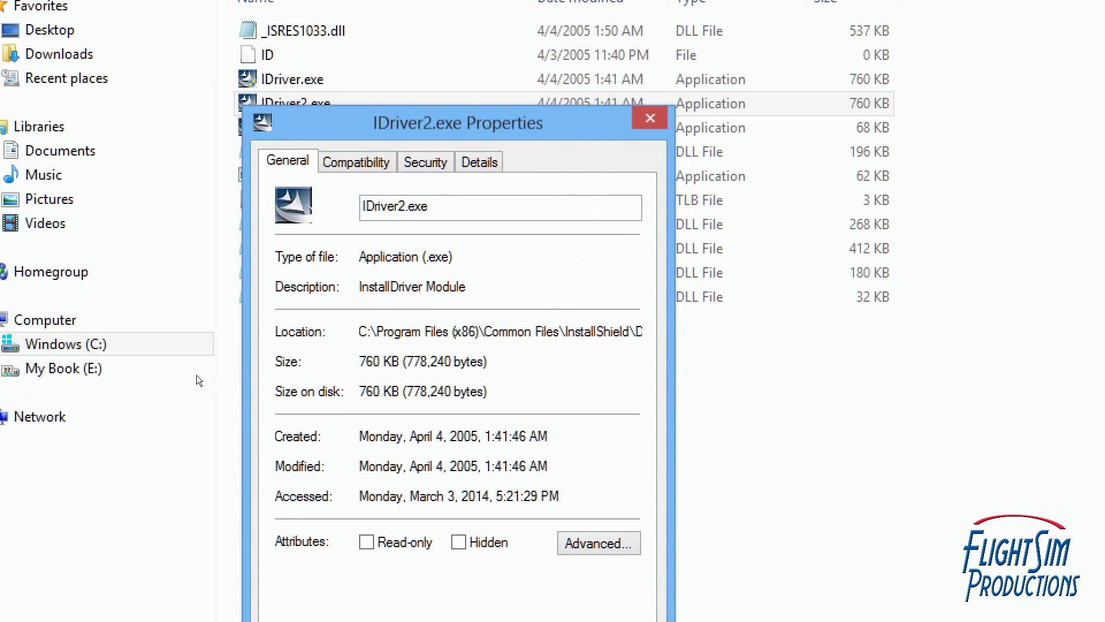
- Enable running IDriver2.exe as an administrator in its compatibility settings for all users and close its properties
key(ctrl+Tab)
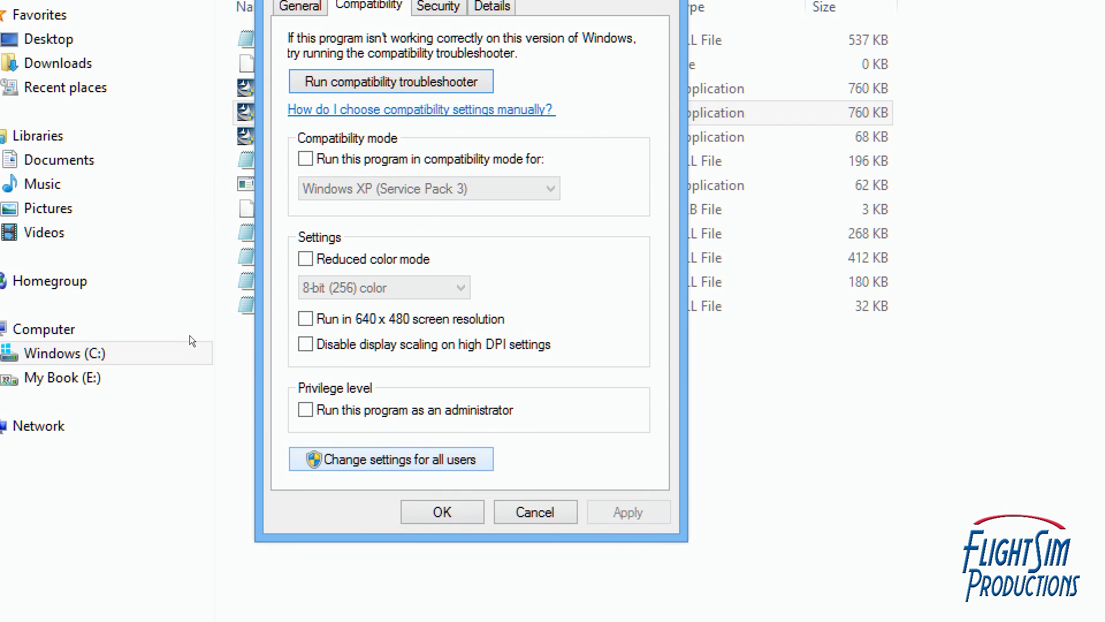
key(Return)
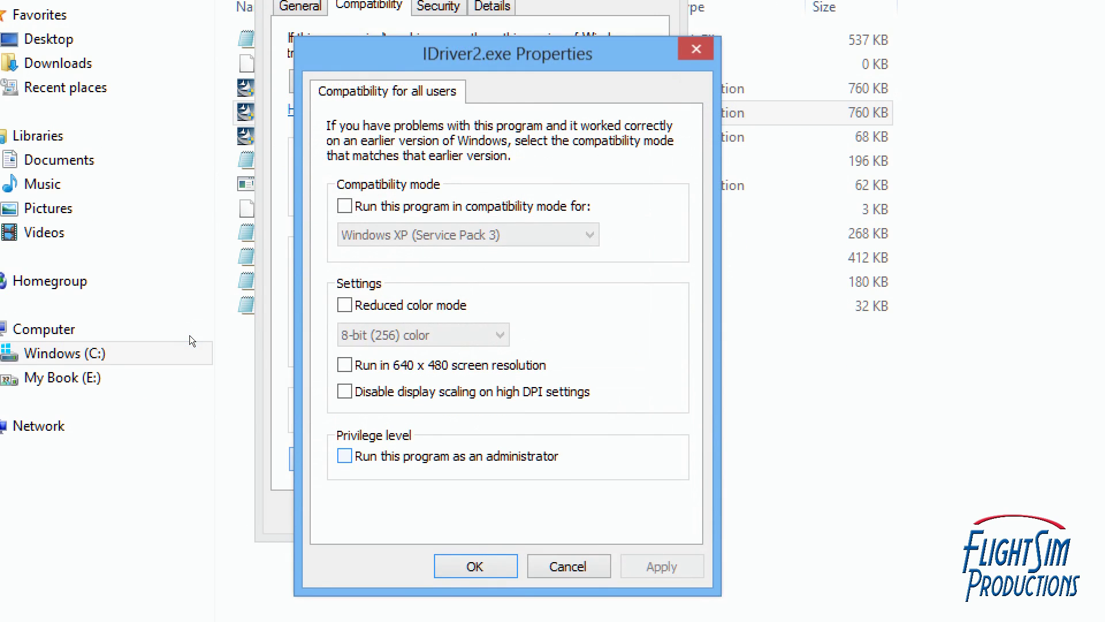
key(space)
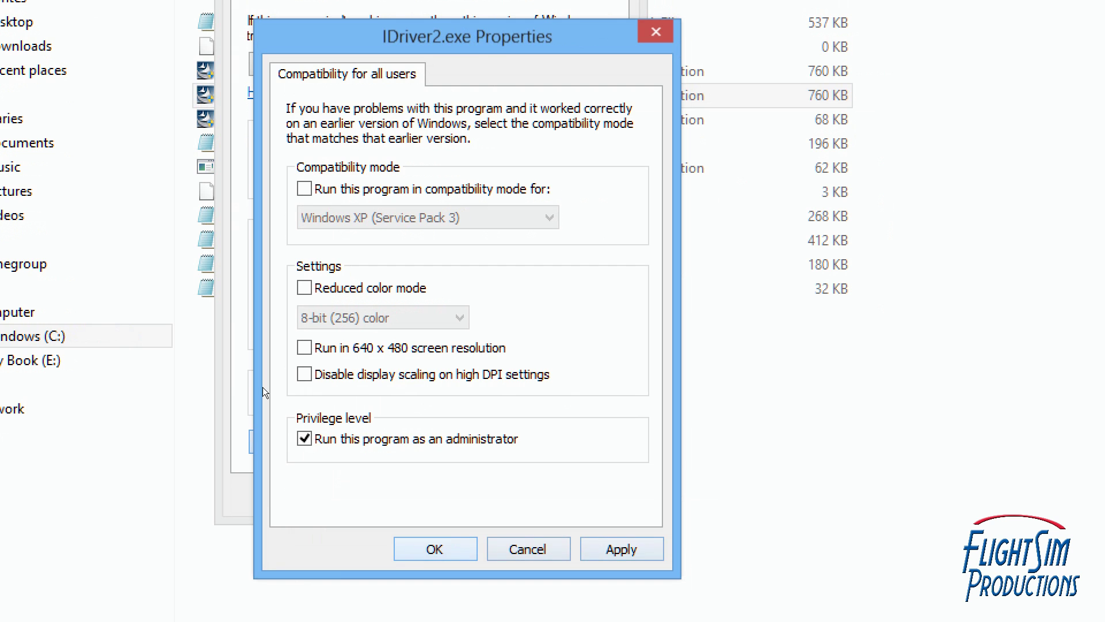
key(Return)
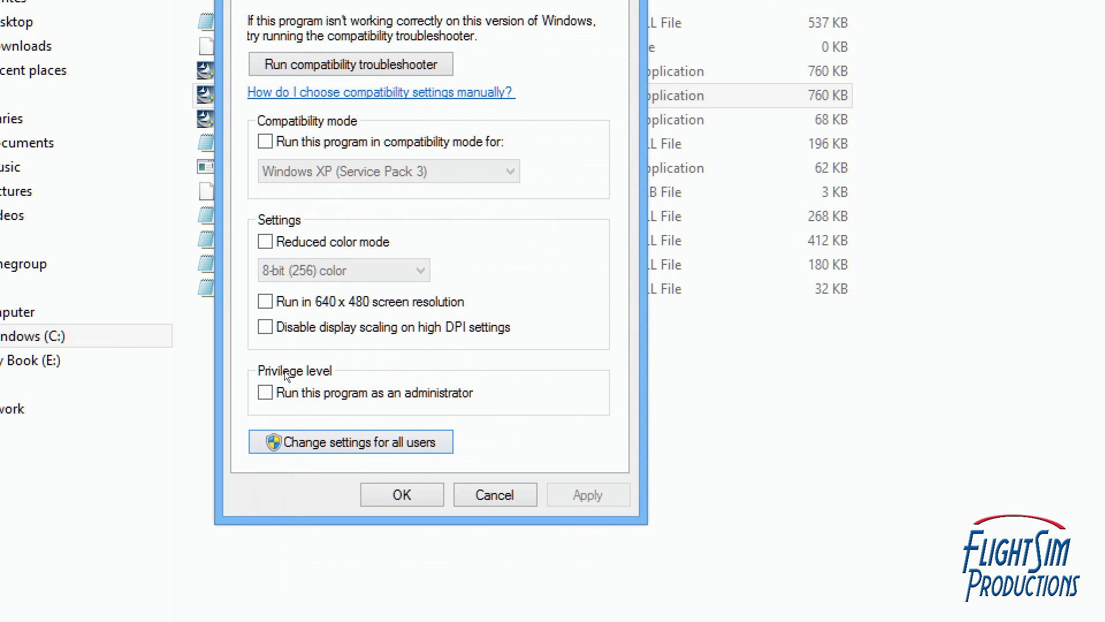
key(Escape)
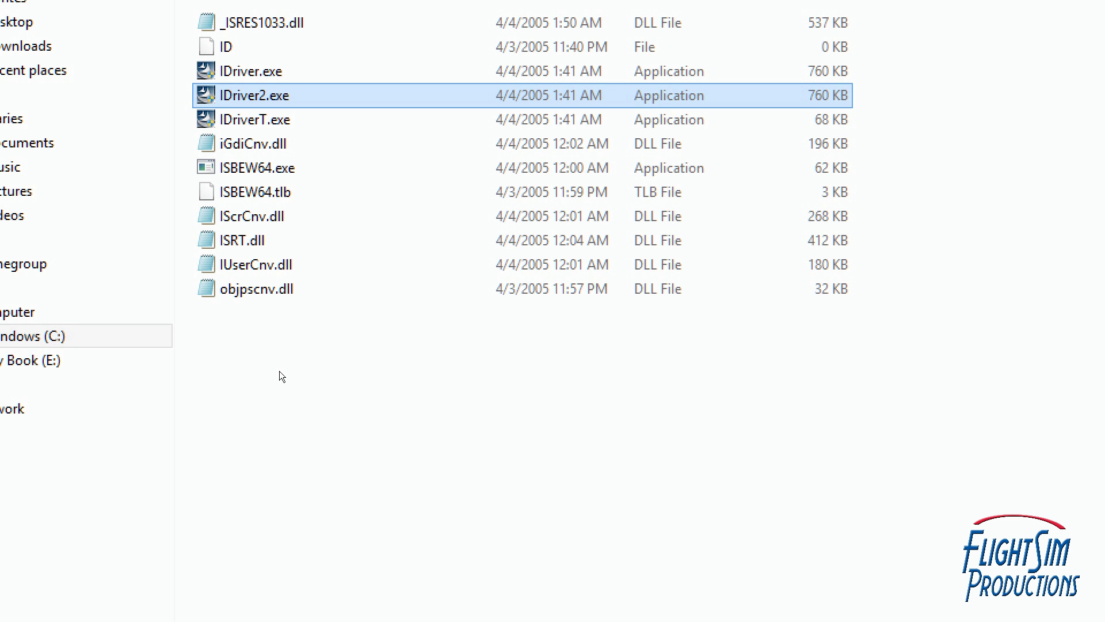
- Go to the root of the Windows (C:) drive and collapse the Computer folder tree
key(super)
key(super)
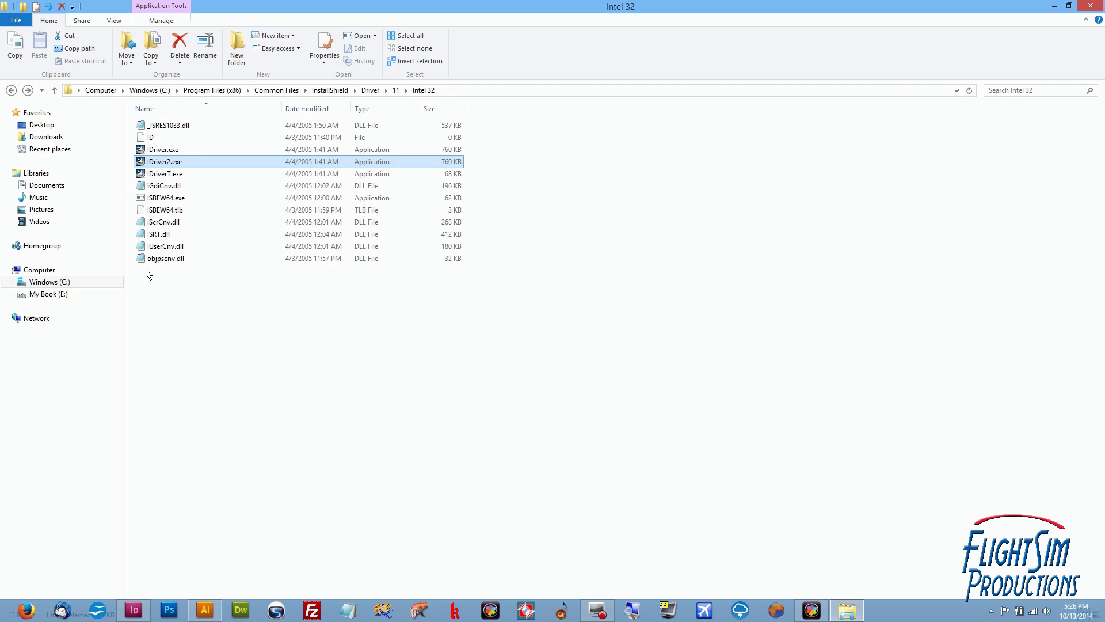
click(67, 282)
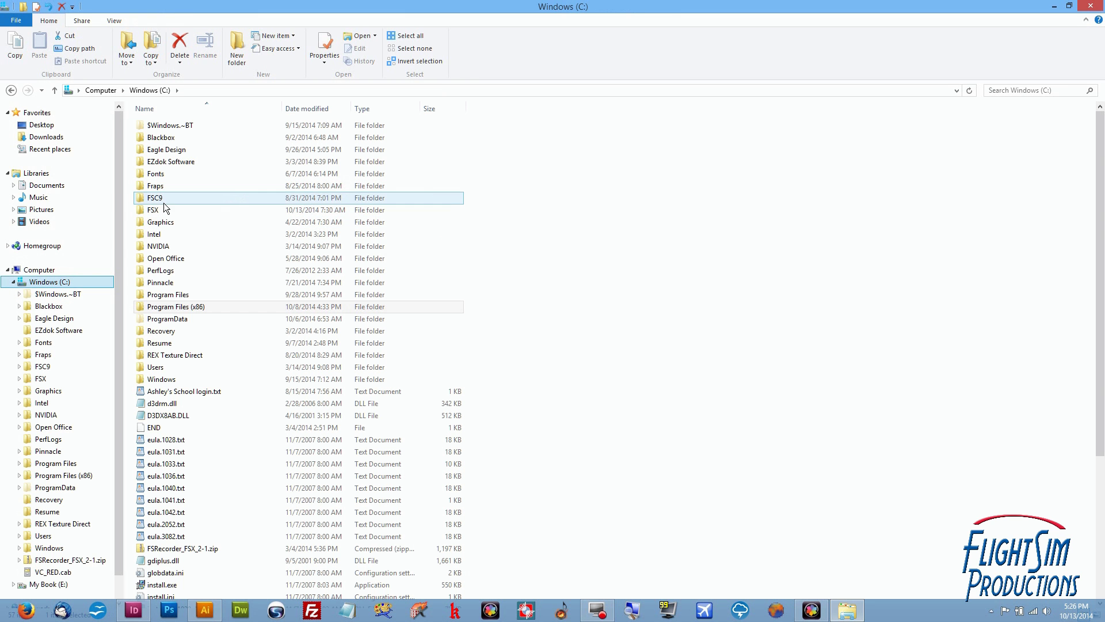
mouse_move(142, 213)
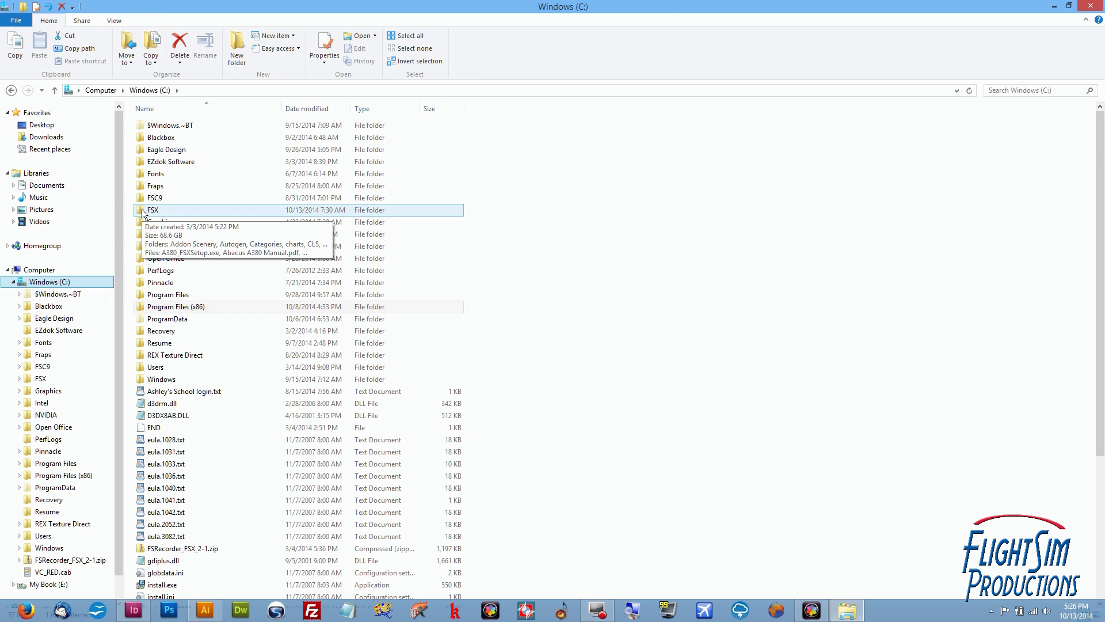
click(12, 285)
click(8, 269)
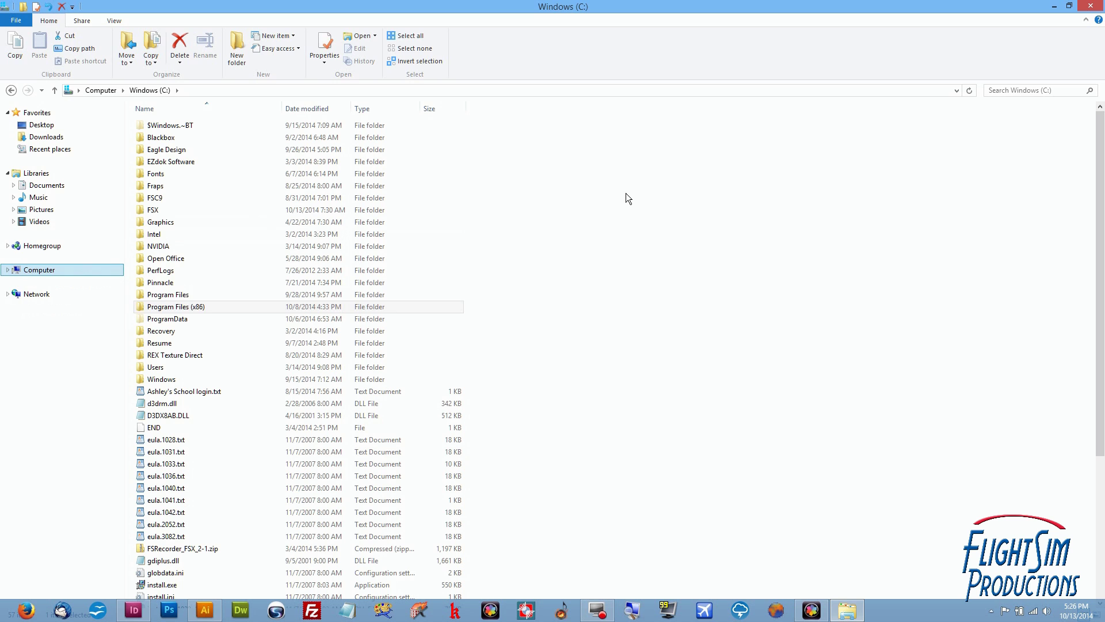
click(239, 318)
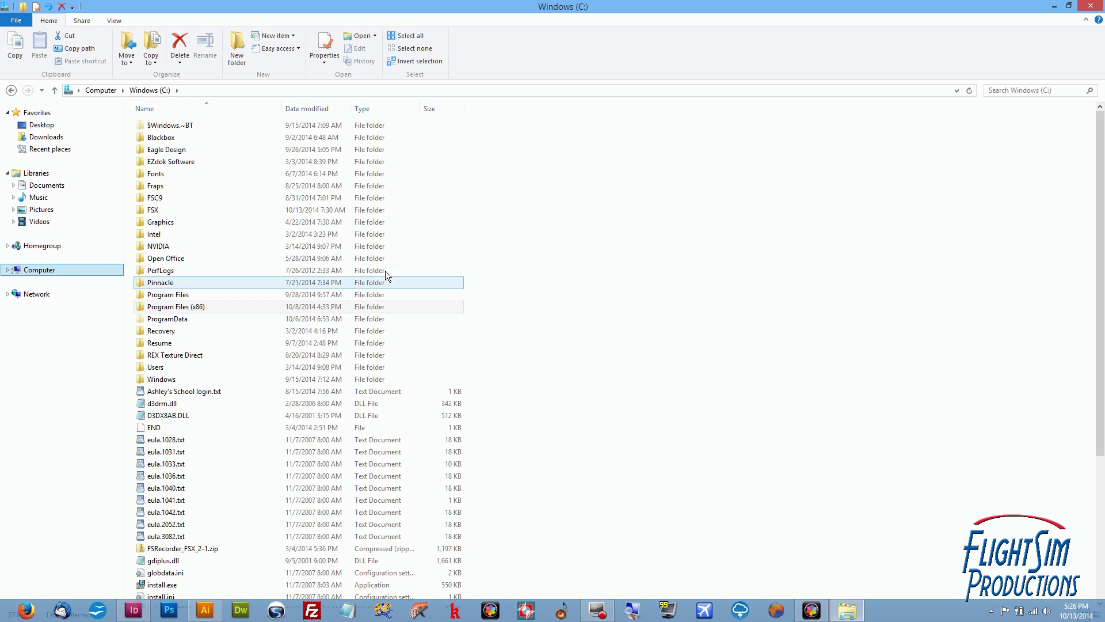
click(536, 233)
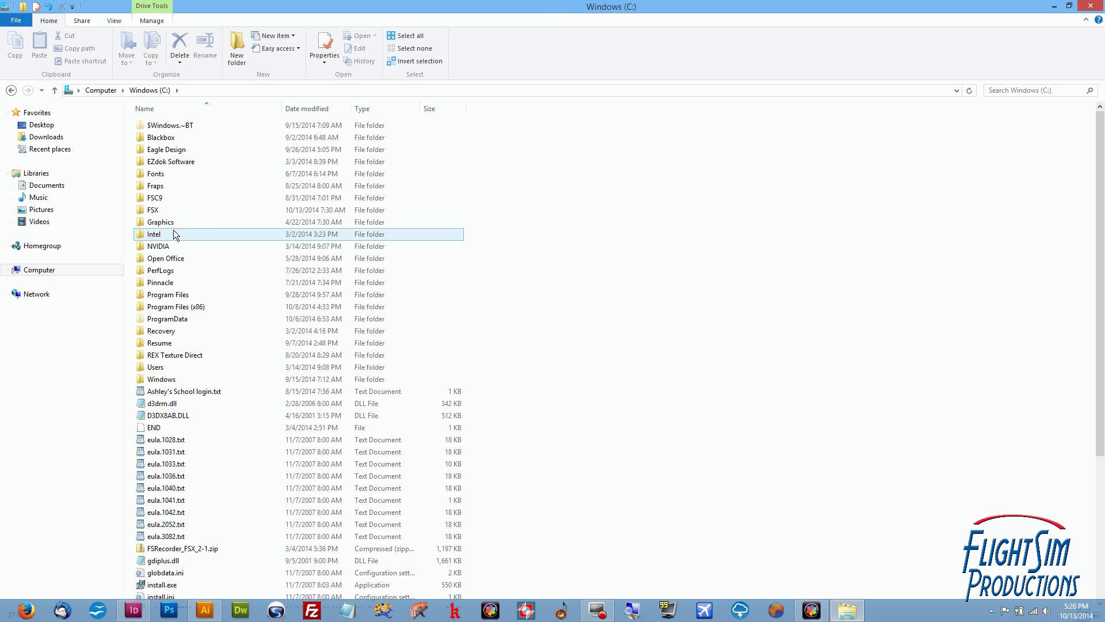
- Look through the contents of the FSX folder on the Windows (C:) drive and close the folder window
double_click(153, 210)
scroll(489, 290, down, 15)
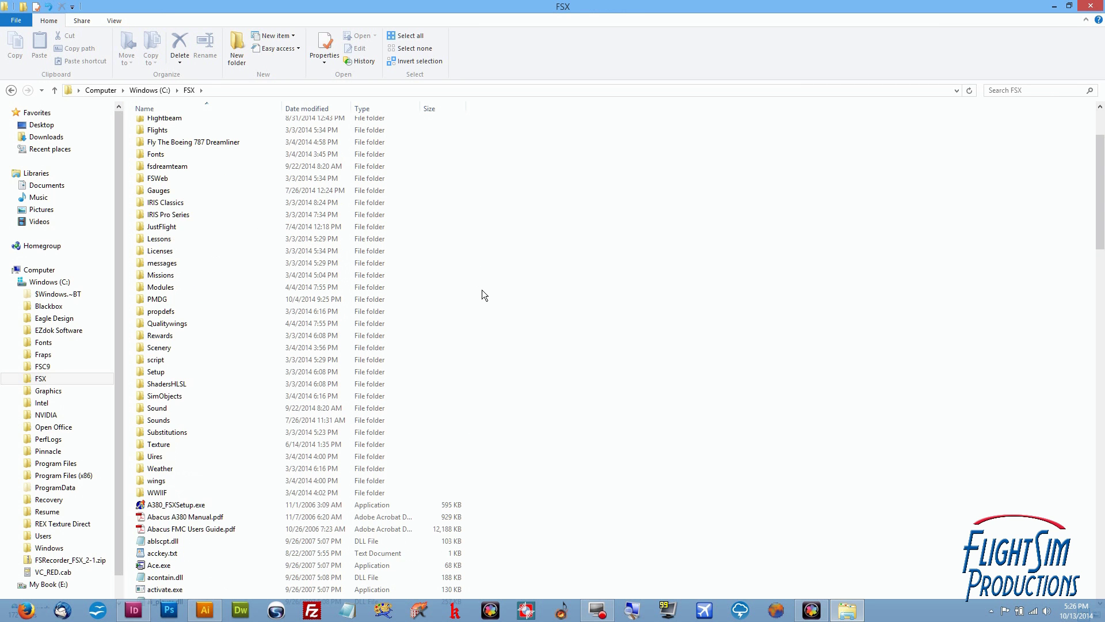
scroll(502, 279, up, 11)
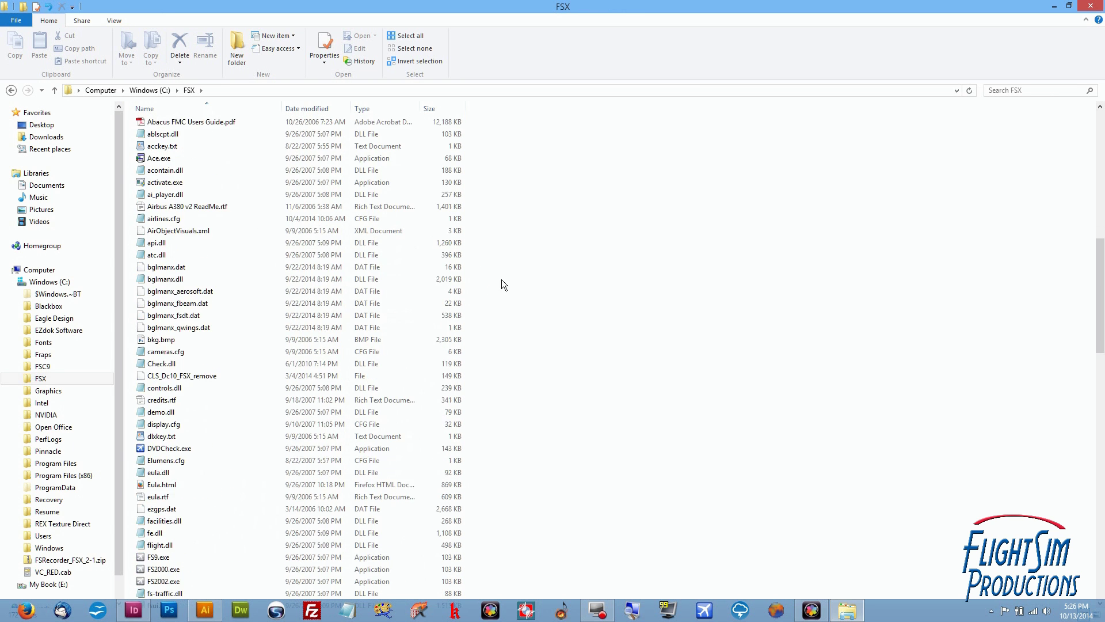
click(11, 91)
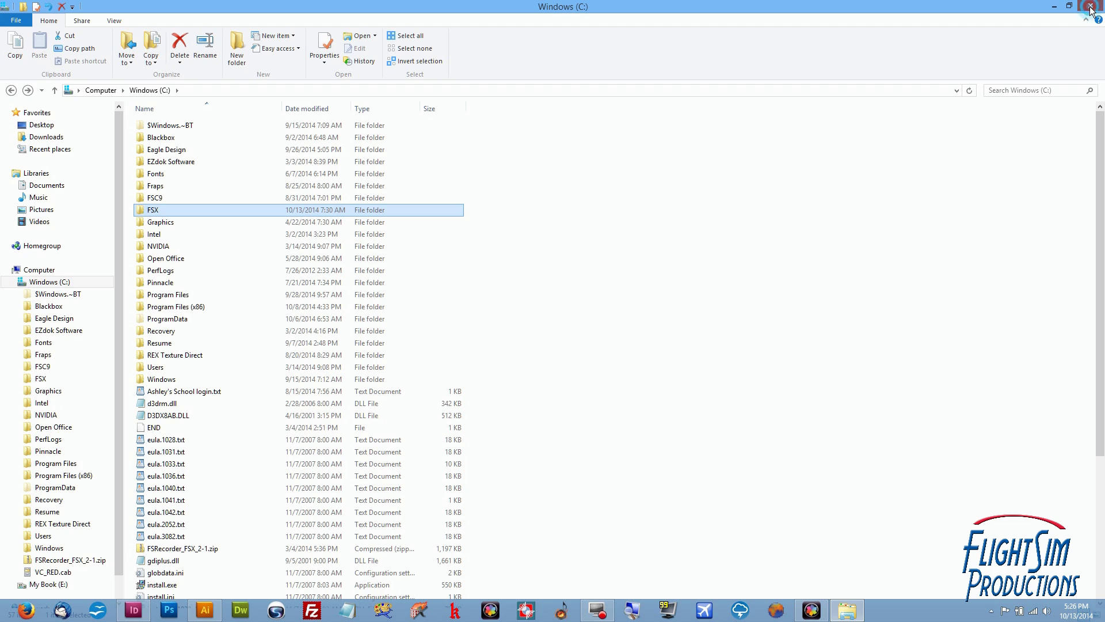
click(1092, 6)
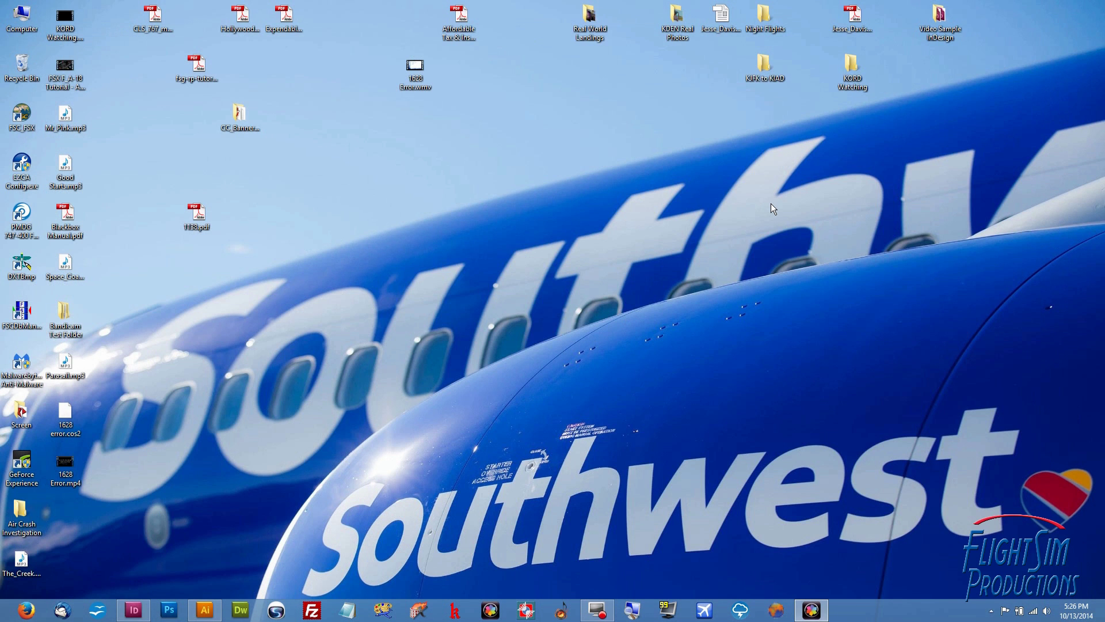